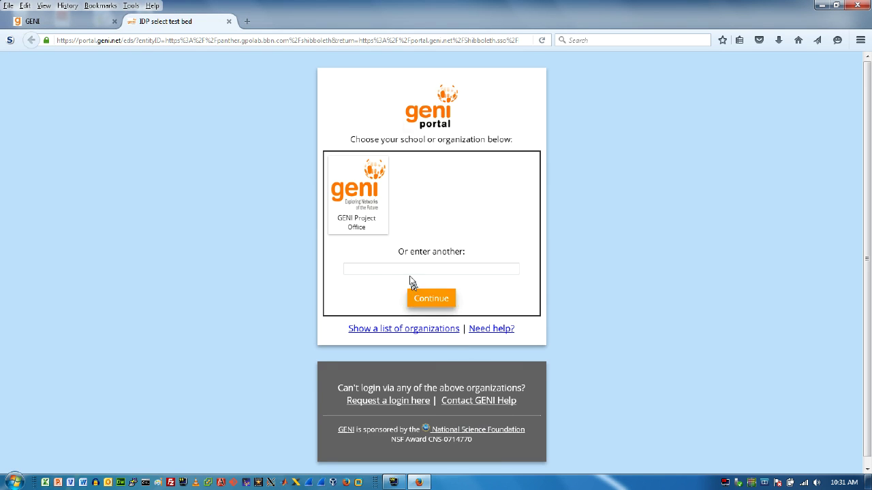
Sign in to GENI Portal via the GENI Project Office with the account username and password.
{"action": "left_click", "coordinate": [374, 218]}
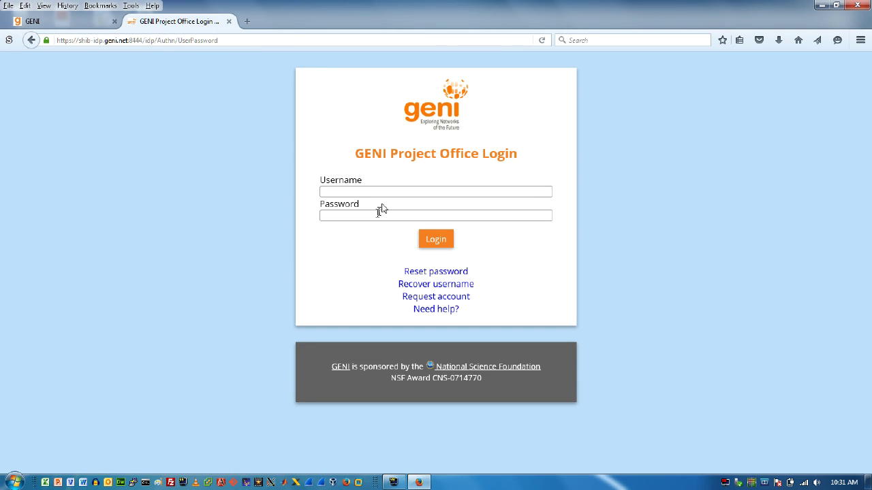
{"action": "type", "text": "bahrte"}
{"action": "key", "text": "BackSpace"}
{"action": "key", "text": "BackSpace"}
{"action": "key", "text": "BackSpace"}
{"action": "key", "text": "BackSpace"}
{"action": "key", "text": "BackSpace"}
{"action": "type", "text": "hartpend"}
{"action": "key", "text": "BackSpace"}
{"action": "key", "text": "Tab"}
{"action": "type", "text": "********"}
{"action": "key", "text": "Return"}
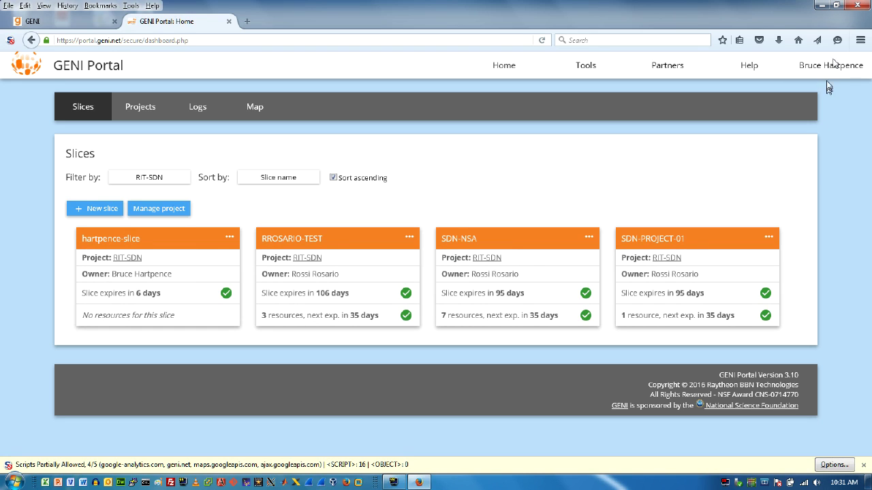
Check the profile's SSH keys page, then return to the portal dashboard.
{"action": "mouse_move", "coordinate": [835, 61]}
{"action": "left_click", "coordinate": [834, 108]}
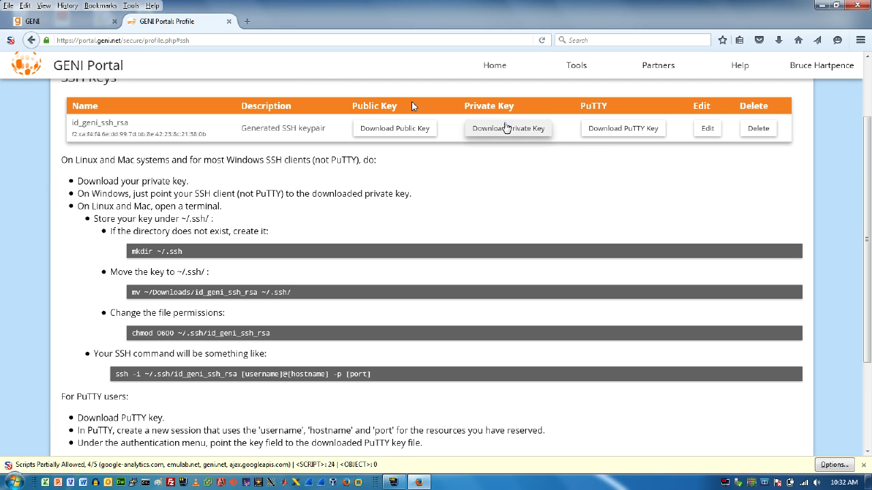
{"action": "left_click", "coordinate": [29, 40]}
Look over the Projects list, then start a new slice in RIT-SDN.
{"action": "left_click", "coordinate": [183, 178]}
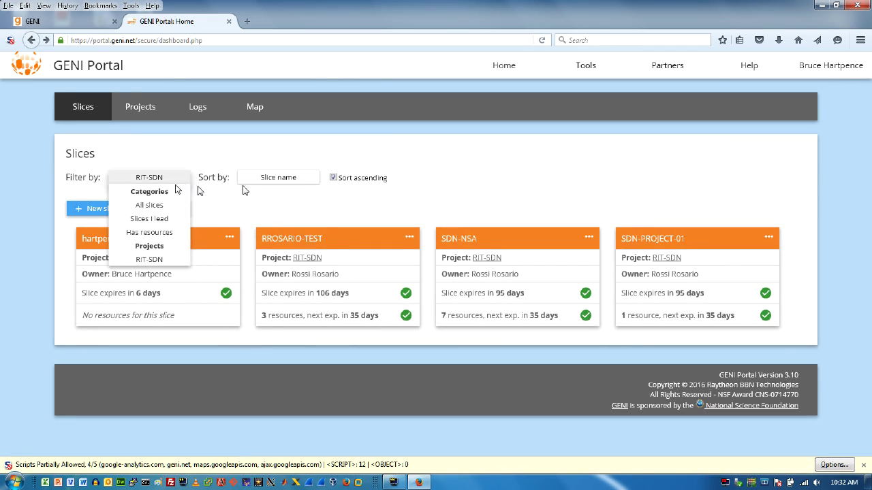
{"action": "left_click", "coordinate": [129, 116]}
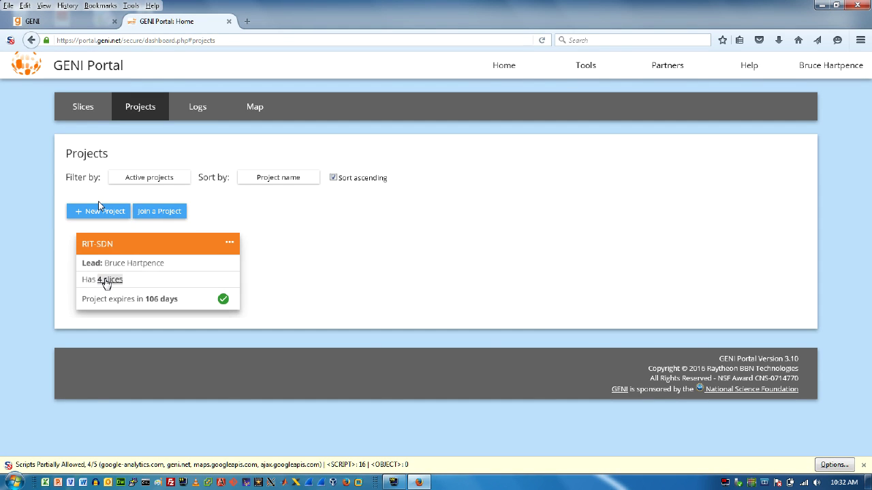
{"action": "left_click", "coordinate": [91, 116]}
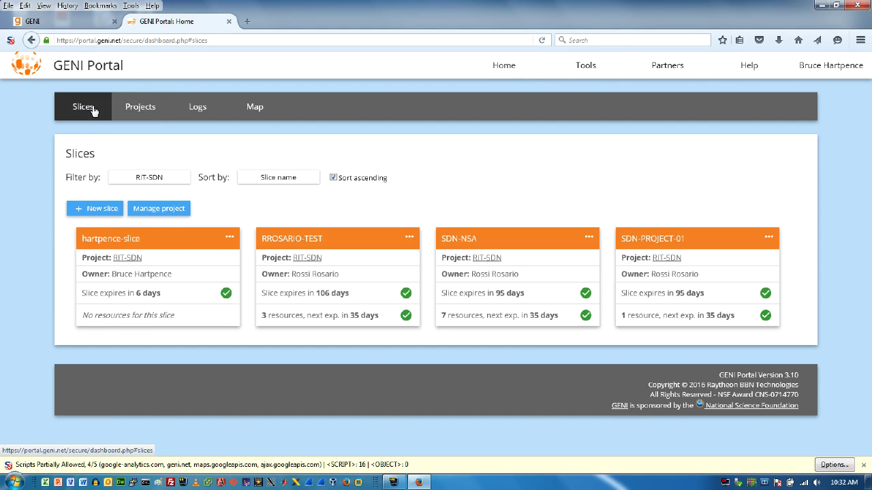
{"action": "left_click", "coordinate": [101, 209]}
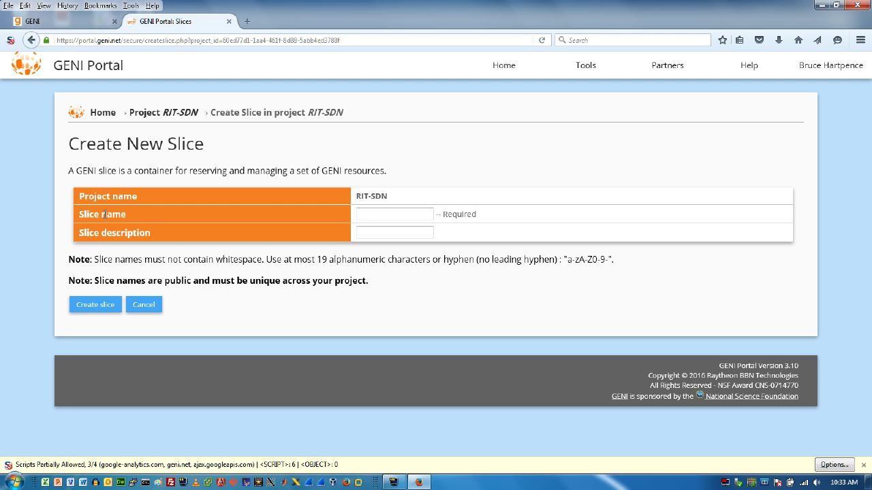
Create slice 'test-slice-2' with the description 'video'.
{"action": "left_click", "coordinate": [376, 213]}
{"action": "type", "text": "test-slice-2"}
{"action": "left_click", "coordinate": [395, 232]}
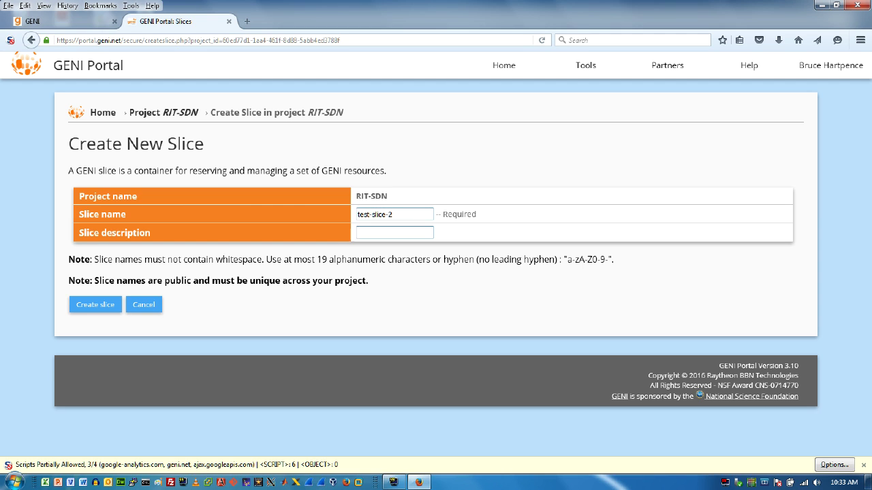
{"action": "type", "text": "video"}
{"action": "left_click", "coordinate": [85, 306]}
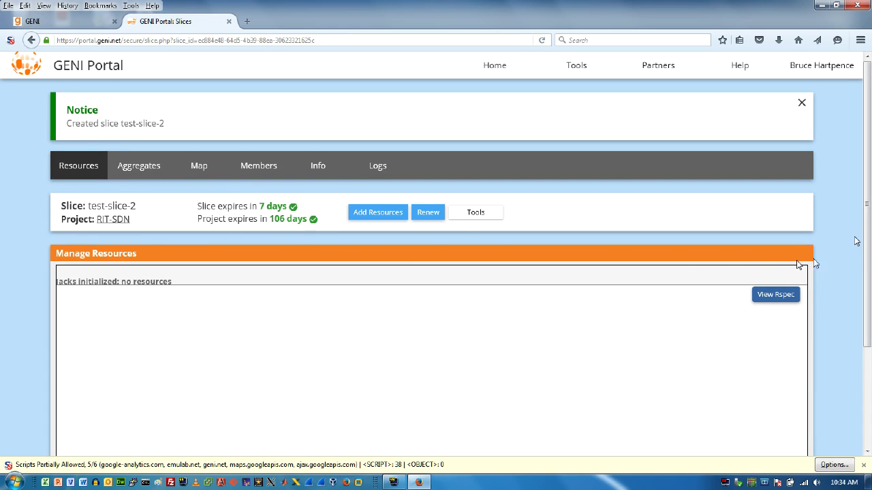
Scroll down the test-slice-2 page and go to Add Resources.
{"action": "scroll", "coordinate": [868, 218], "scroll_direction": "down", "scroll_amount": 3}
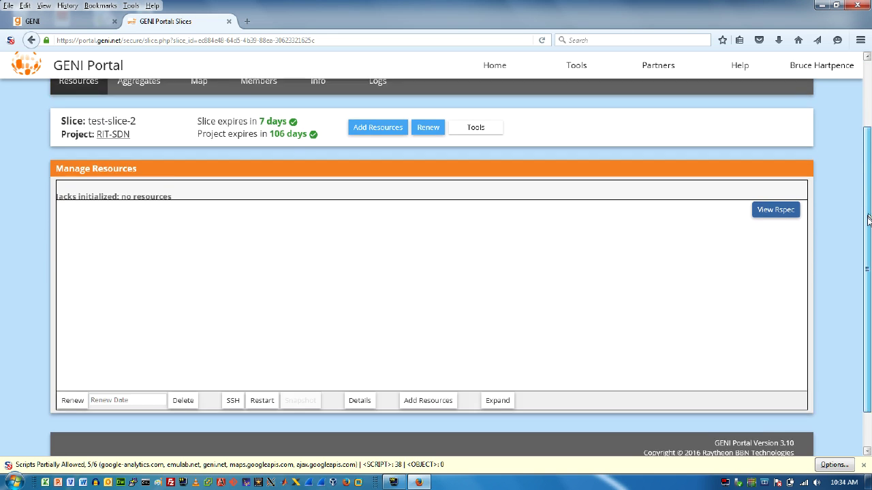
{"action": "left_click_drag", "start_coordinate": [868, 222], "coordinate": [868, 219]}
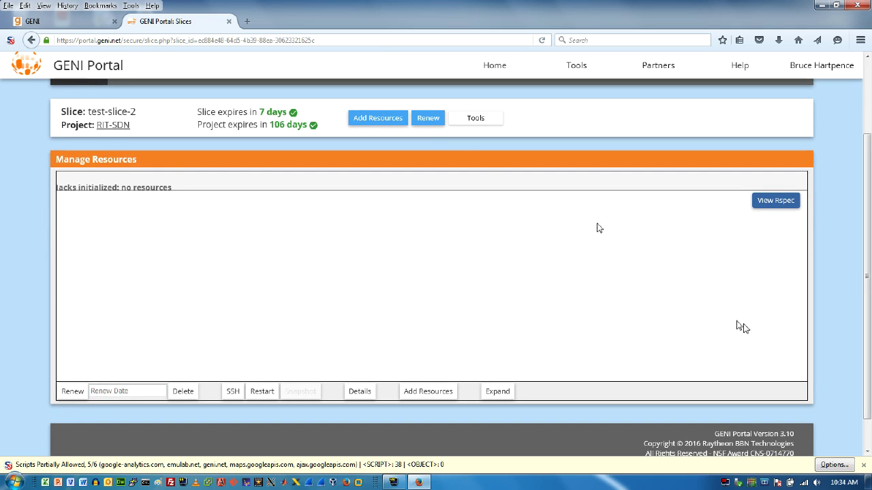
{"action": "left_click", "coordinate": [364, 118]}
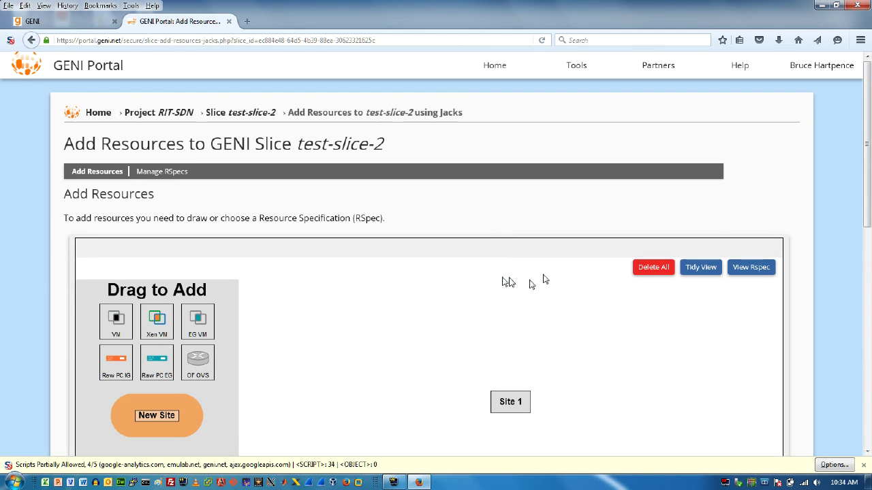
Drop four VM nodes onto the slice canvas.
{"action": "left_click_drag", "start_coordinate": [866, 109], "coordinate": [869, 167]}
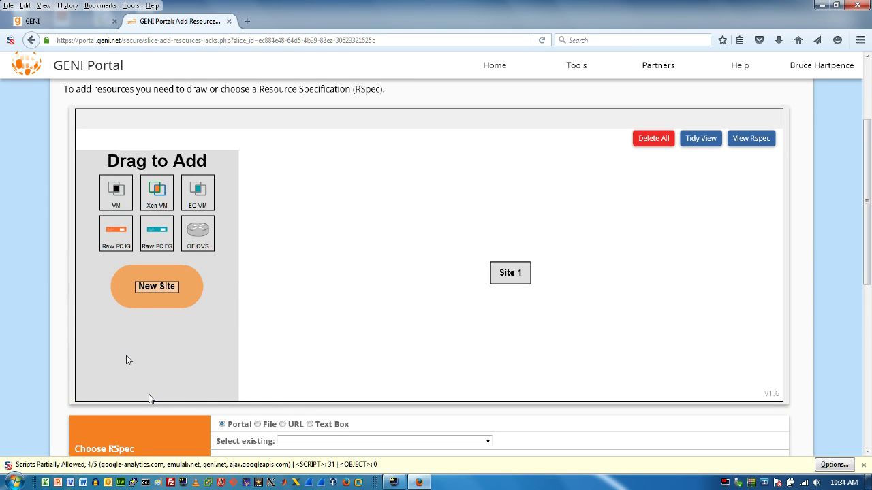
{"action": "left_click_drag", "start_coordinate": [116, 193], "coordinate": [383, 249]}
{"action": "left_click_drag", "start_coordinate": [116, 193], "coordinate": [555, 208]}
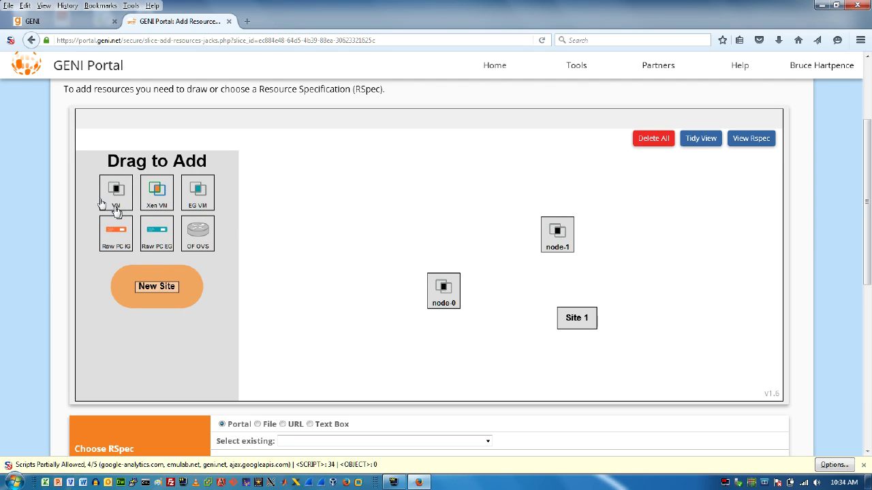
{"action": "left_click_drag", "start_coordinate": [116, 197], "coordinate": [430, 184]}
{"action": "left_click_drag", "start_coordinate": [109, 205], "coordinate": [334, 272]}
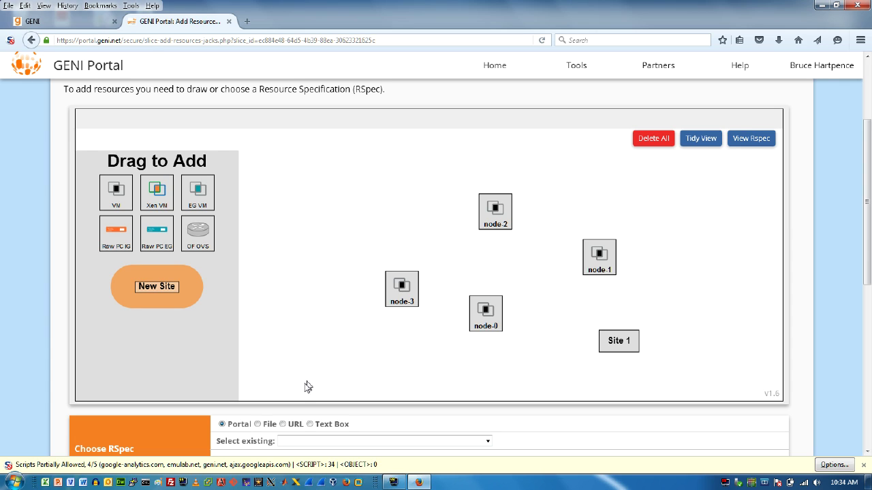
Line the nodes up and link node-3 and node-1 to node-0.
{"action": "left_click_drag", "start_coordinate": [405, 293], "coordinate": [382, 298]}
{"action": "left_click_drag", "start_coordinate": [486, 317], "coordinate": [481, 298]}
{"action": "left_click_drag", "start_coordinate": [606, 261], "coordinate": [589, 294]}
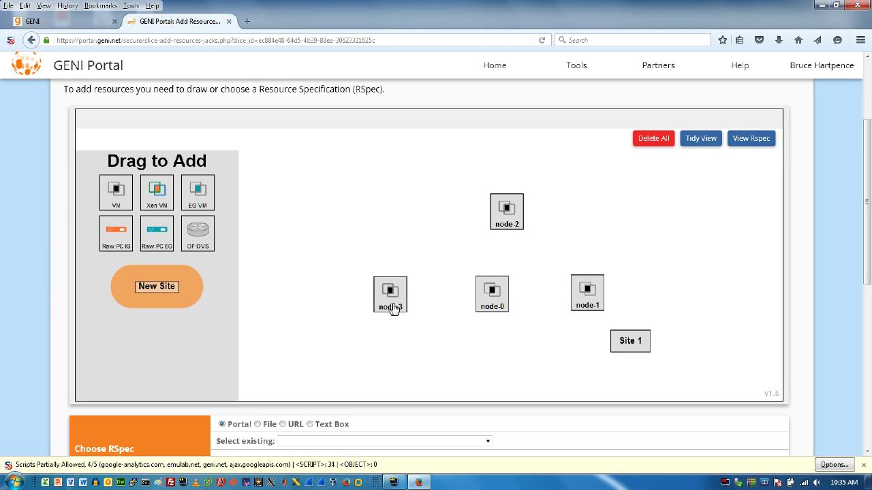
{"action": "left_click_drag", "start_coordinate": [413, 294], "coordinate": [478, 300]}
{"action": "left_click_drag", "start_coordinate": [412, 298], "coordinate": [481, 298]}
{"action": "left_click_drag", "start_coordinate": [550, 297], "coordinate": [497, 301]}
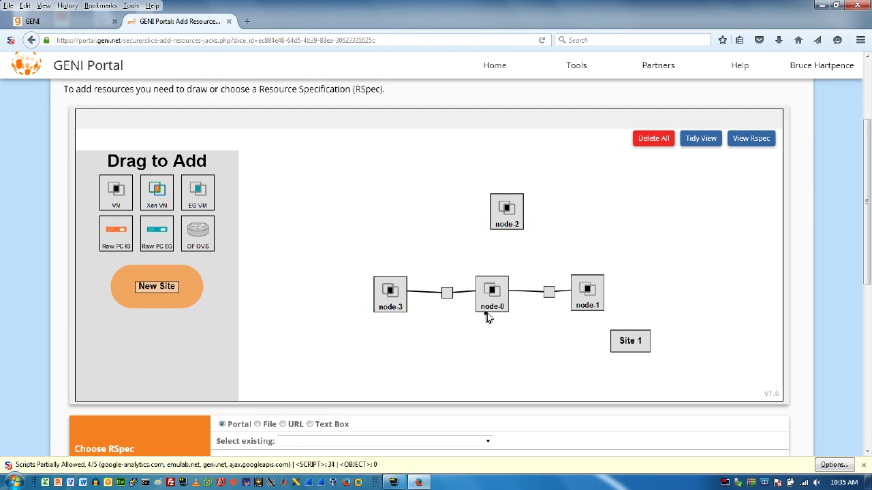
Rename node-0 to ovs, keeping its type as default-vm.
{"action": "left_click", "coordinate": [494, 306]}
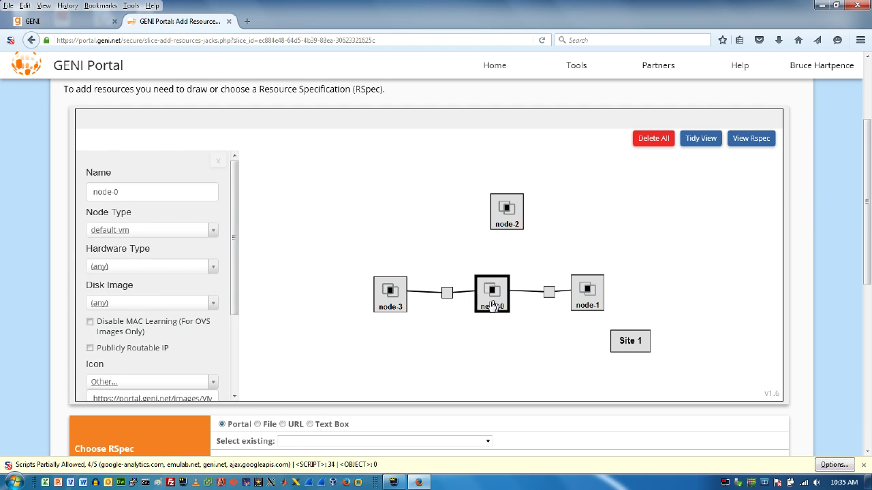
{"action": "left_click", "coordinate": [113, 192]}
{"action": "left_click_drag", "start_coordinate": [122, 192], "coordinate": [81, 197]}
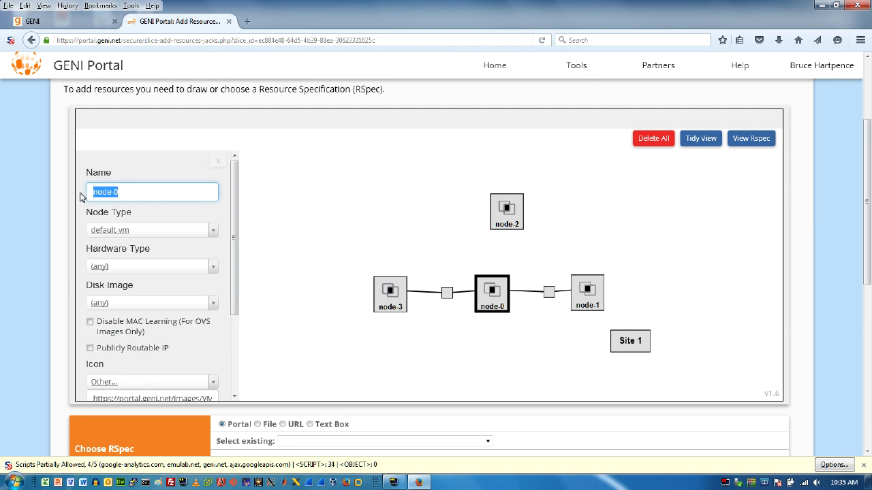
{"action": "type", "text": "ovs"}
{"action": "left_click", "coordinate": [213, 232]}
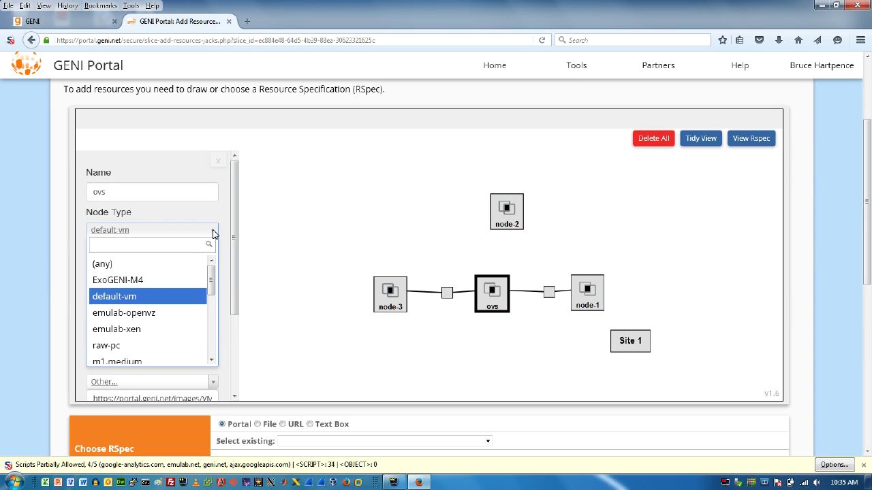
{"action": "mouse_move", "coordinate": [211, 274]}
{"action": "left_mouse_down"}
{"action": "mouse_move", "coordinate": [204, 342]}
{"action": "mouse_move", "coordinate": [217, 268]}
{"action": "left_mouse_up"}
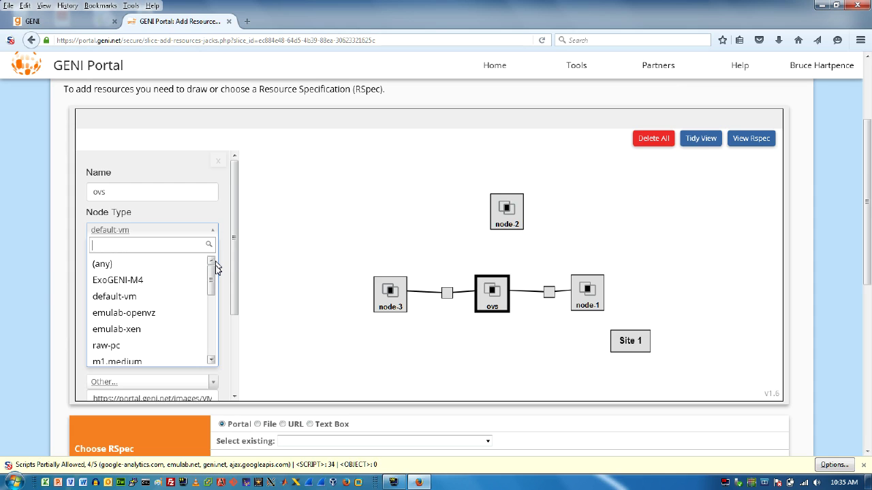
{"action": "left_click", "coordinate": [226, 231]}
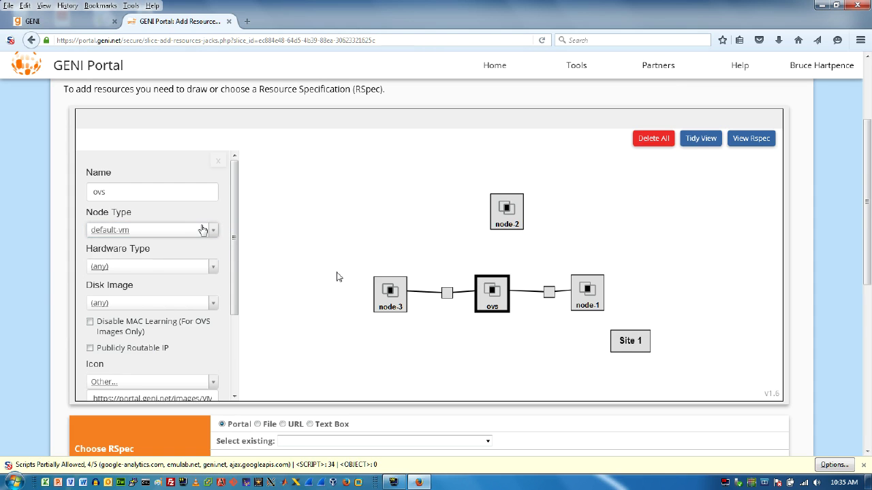
{"action": "left_click", "coordinate": [218, 165]}
Delete the ovs VM node along with its links.
{"action": "left_click", "coordinate": [495, 295]}
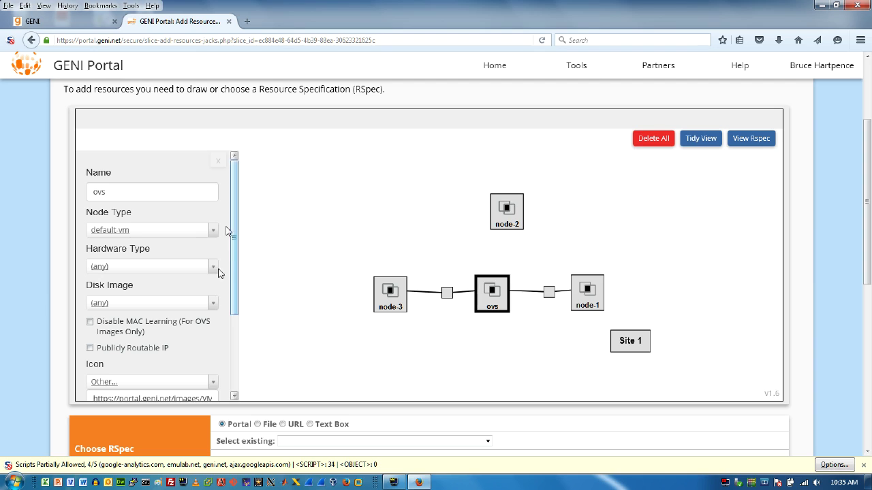
{"action": "left_click_drag", "start_coordinate": [227, 192], "coordinate": [230, 302]}
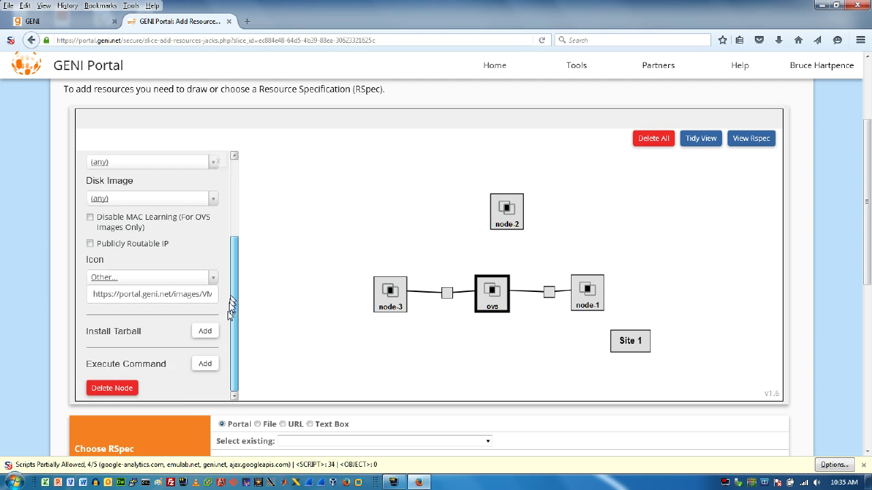
{"action": "left_click", "coordinate": [113, 389]}
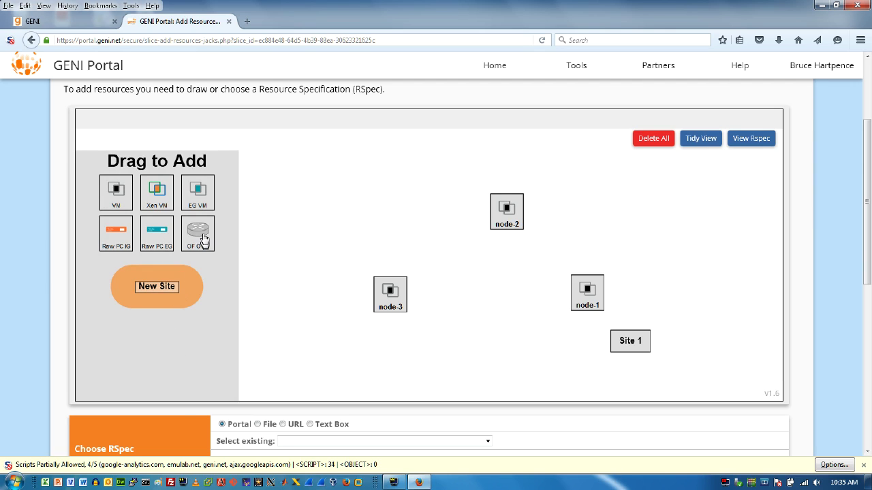
Add an OF OVS switch and link node-3 and node-1 to it.
{"action": "left_click_drag", "start_coordinate": [198, 236], "coordinate": [505, 299]}
{"action": "left_click_drag", "start_coordinate": [415, 297], "coordinate": [495, 300]}
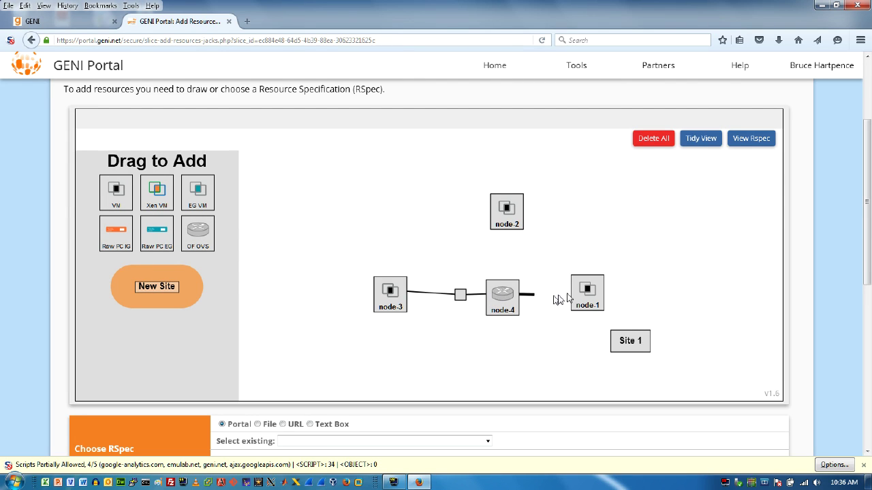
{"action": "left_click_drag", "start_coordinate": [577, 295], "coordinate": [507, 300]}
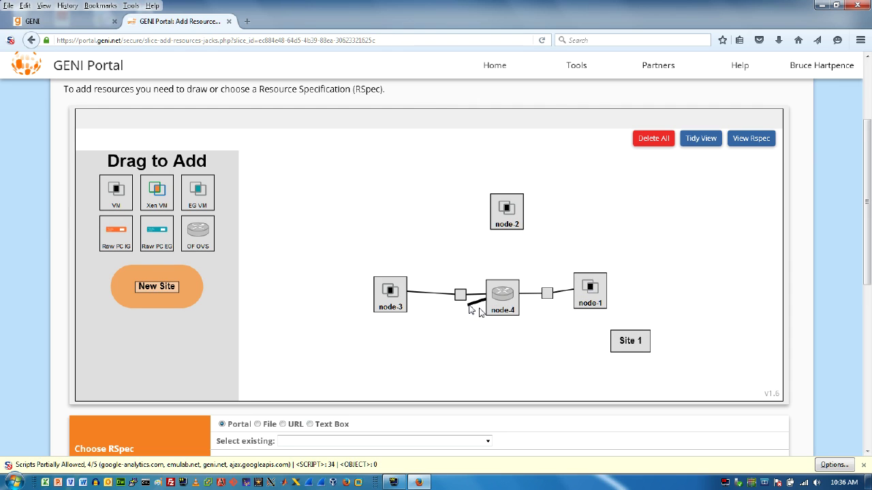
Rename the switch to ovs and link node-2 to it.
{"action": "left_click", "coordinate": [502, 297]}
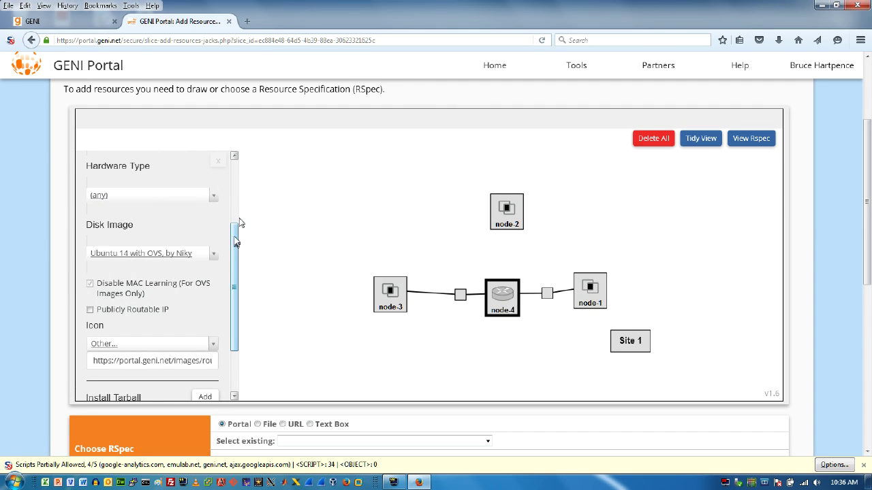
{"action": "left_click_drag", "start_coordinate": [236, 241], "coordinate": [241, 168]}
{"action": "triple_click", "coordinate": [125, 192]}
{"action": "type", "text": "ovs"}
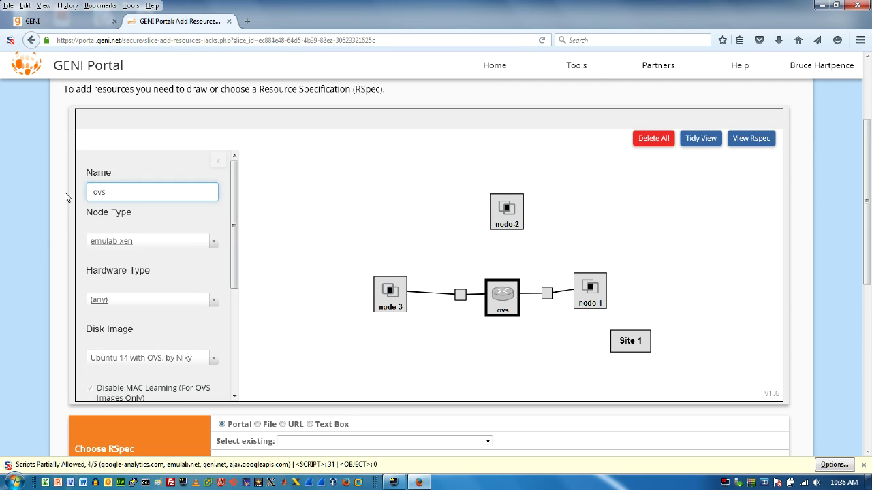
{"action": "left_click_drag", "start_coordinate": [237, 195], "coordinate": [230, 235]}
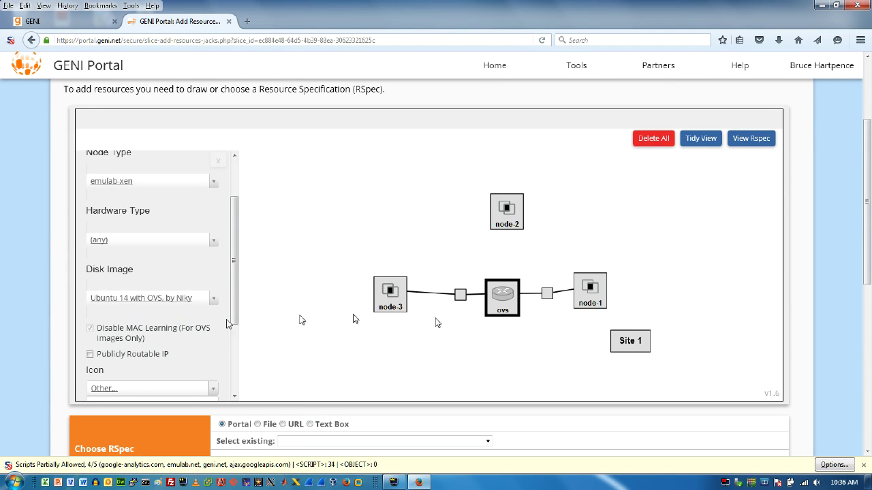
{"action": "left_click_drag", "start_coordinate": [505, 225], "coordinate": [508, 285]}
Rename node-2 to 'controller' and nudge it slightly up and left.
{"action": "left_click", "coordinate": [512, 215]}
{"action": "left_click_drag", "start_coordinate": [237, 210], "coordinate": [238, 155]}
{"action": "triple_click", "coordinate": [165, 192]}
{"action": "type", "text": "controller"}
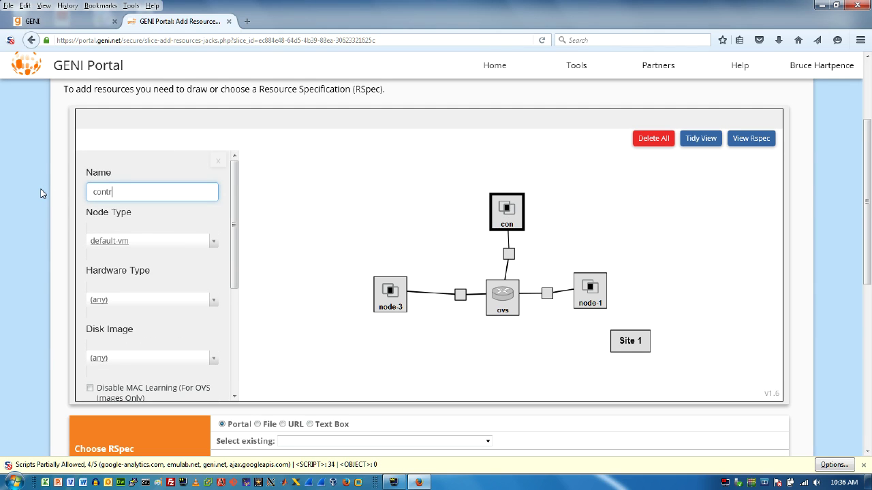
{"action": "left_click", "coordinate": [325, 209]}
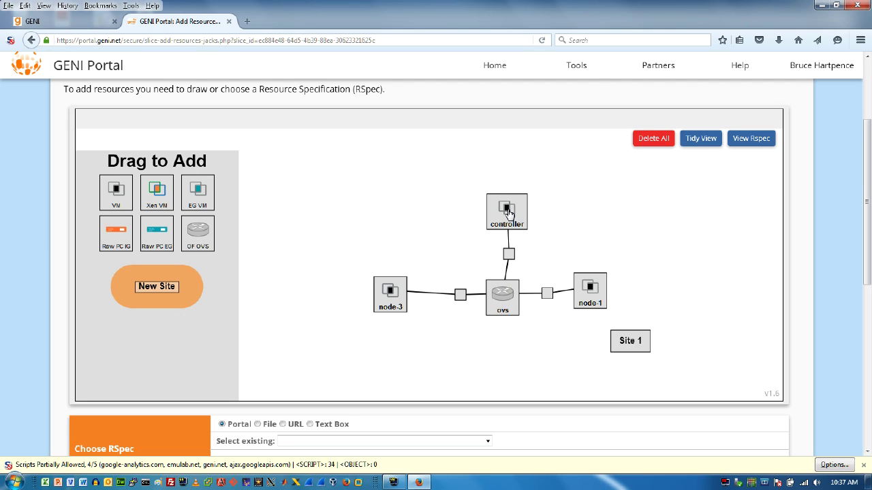
{"action": "left_click_drag", "start_coordinate": [508, 215], "coordinate": [496, 214]}
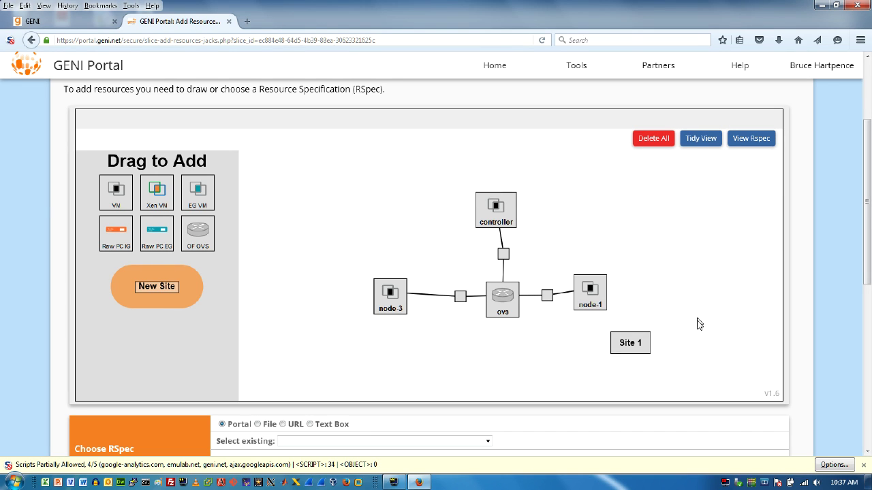
{"action": "left_click", "coordinate": [750, 141]}
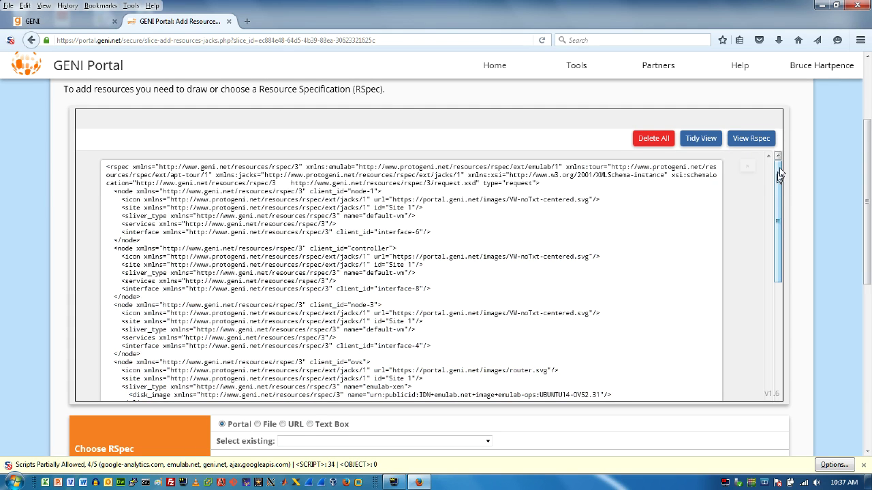
{"action": "left_click_drag", "start_coordinate": [775, 183], "coordinate": [768, 163]}
{"action": "left_click", "coordinate": [748, 169]}
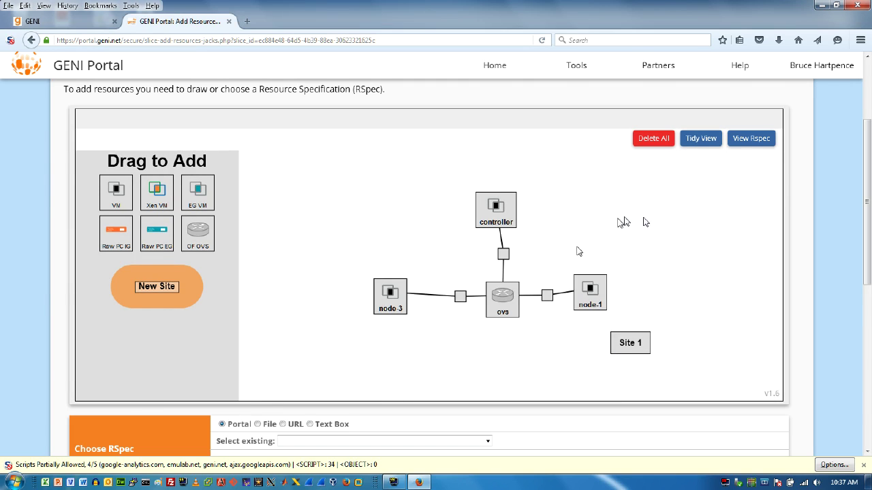
Set Site 1's aggregate to NYU InstaGENI.
{"action": "left_click", "coordinate": [630, 346]}
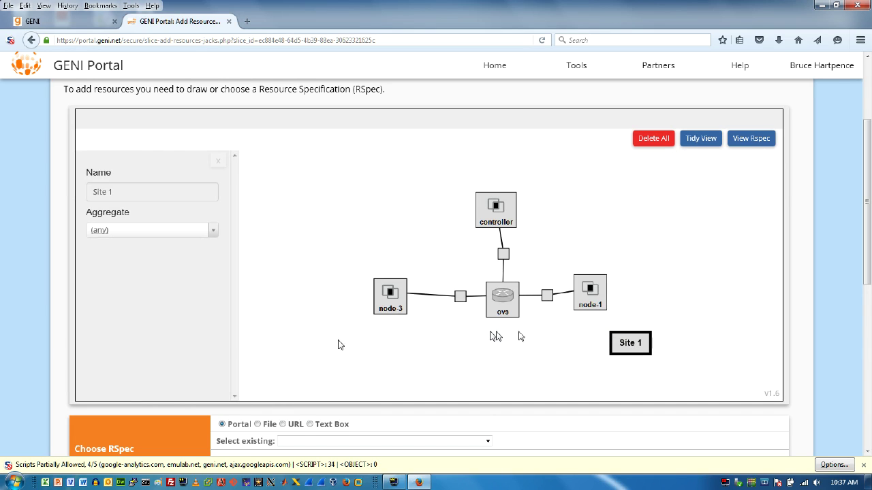
{"action": "left_click", "coordinate": [214, 233]}
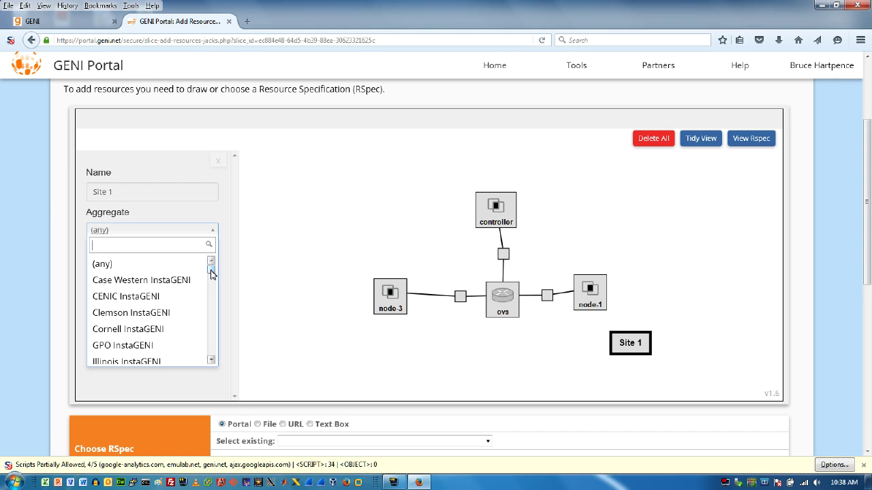
{"action": "left_click_drag", "start_coordinate": [212, 271], "coordinate": [214, 293]}
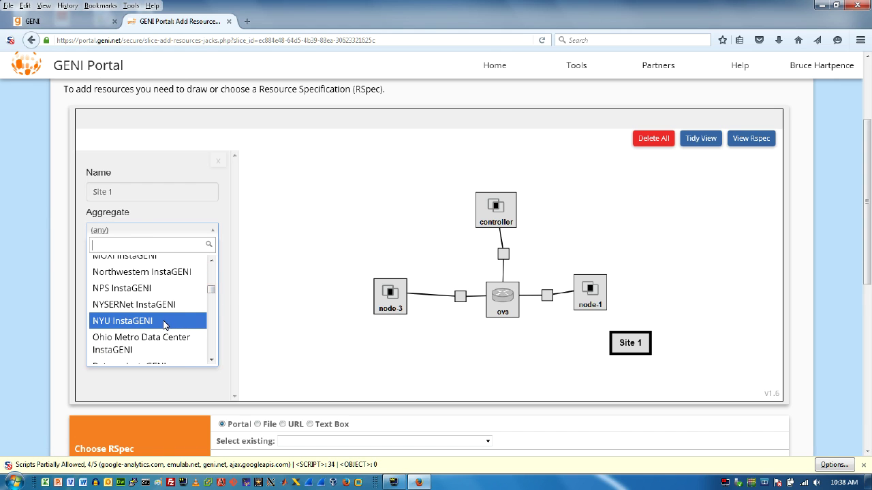
{"action": "left_click", "coordinate": [143, 326]}
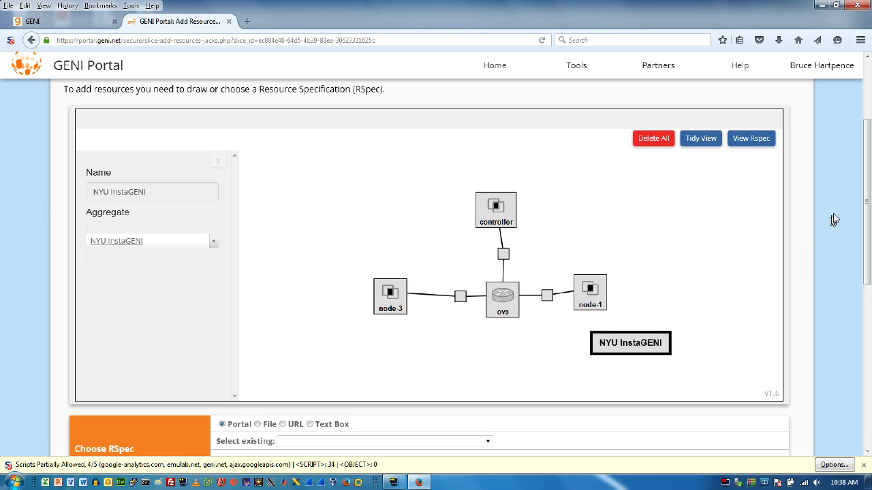
{"action": "left_click_drag", "start_coordinate": [869, 193], "coordinate": [868, 349]}
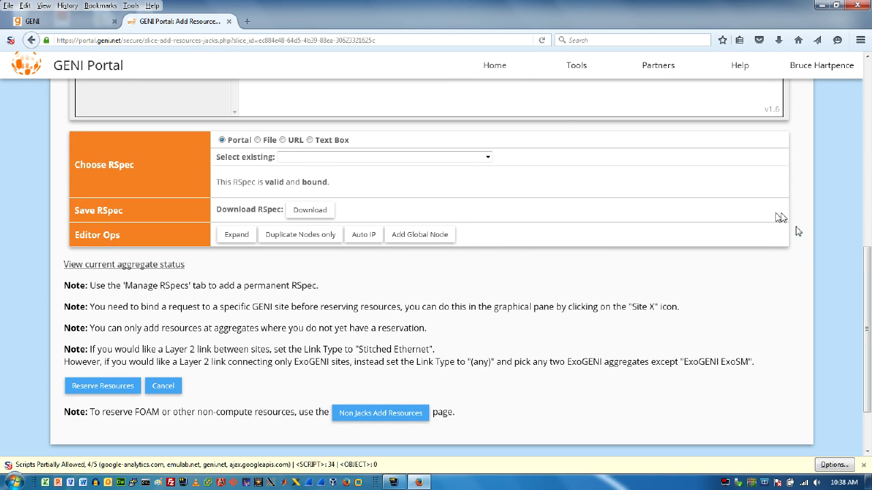
{"action": "left_click_drag", "start_coordinate": [868, 281], "coordinate": [869, 245]}
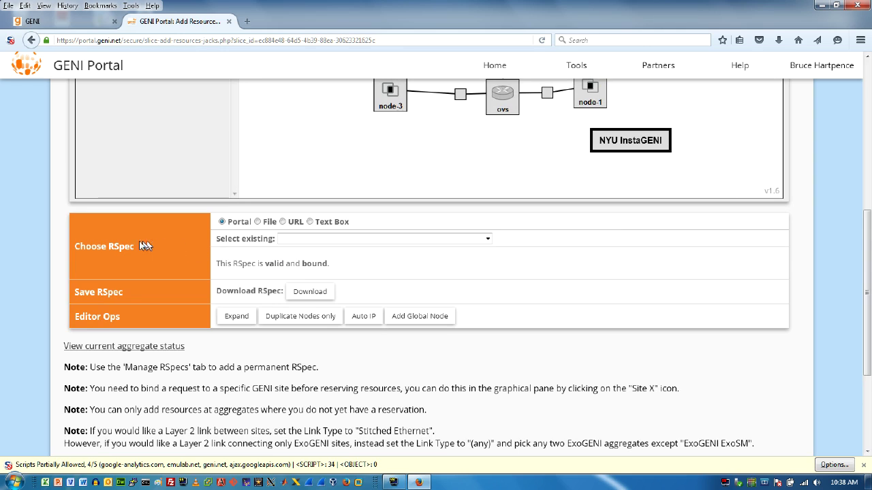
{"action": "left_click", "coordinate": [488, 239]}
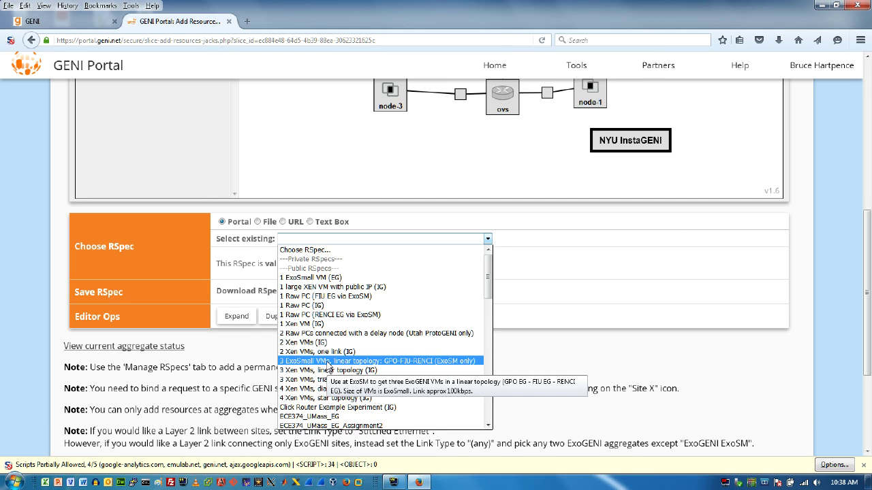
Review the request RSpec XML, close it, and scroll down toward Reserve Resources.
{"action": "left_click", "coordinate": [412, 140]}
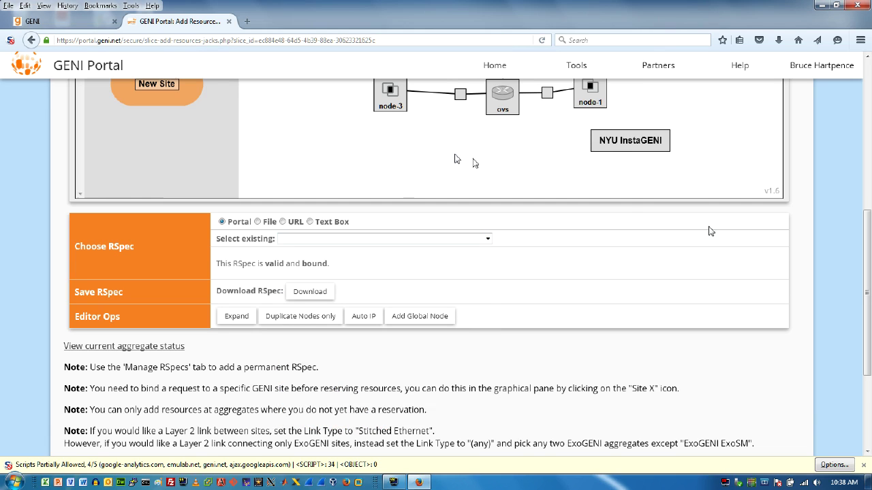
{"action": "scroll", "coordinate": [860, 239], "scroll_direction": "up", "scroll_amount": 3}
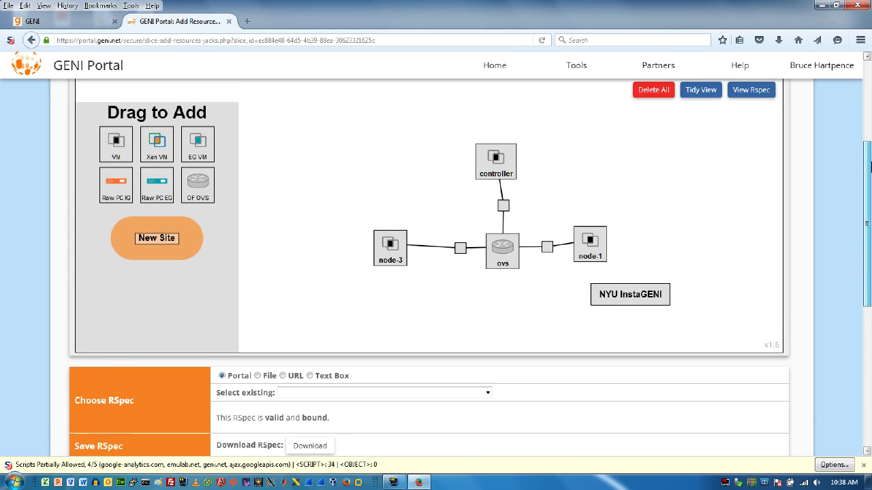
{"action": "left_click_drag", "start_coordinate": [589, 247], "coordinate": [617, 223]}
{"action": "left_click", "coordinate": [750, 98]}
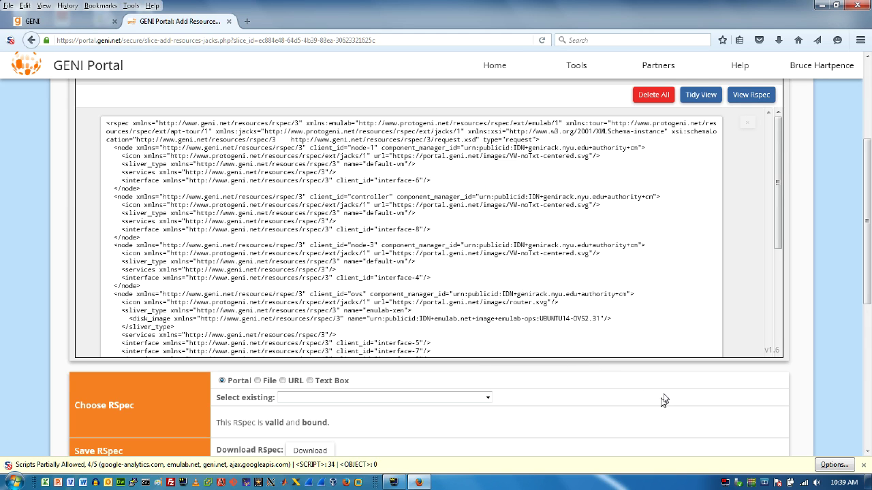
{"action": "left_click", "coordinate": [747, 123]}
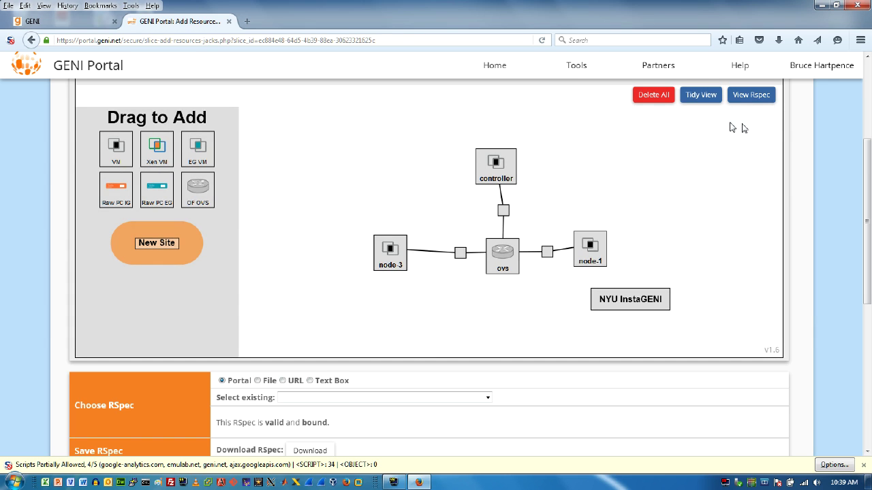
{"action": "scroll", "coordinate": [867, 144], "scroll_direction": "down", "scroll_amount": 1}
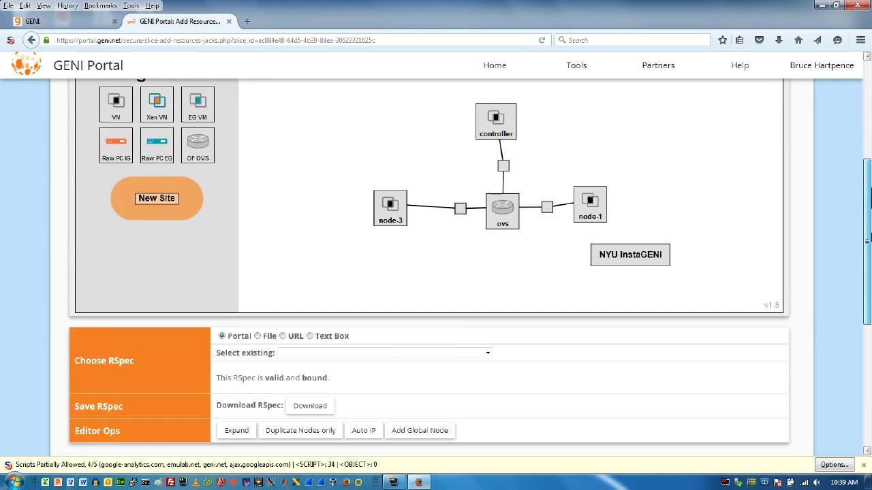
{"action": "scroll", "coordinate": [867, 197], "scroll_direction": "down", "scroll_amount": 4}
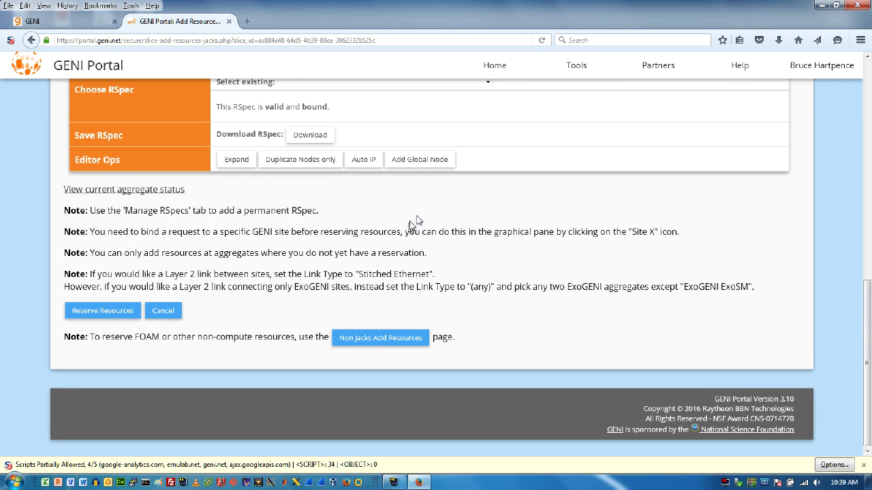
Reserve the designed resources and review the results: four NYU InstaGENI nodes with addresses and three links.
{"action": "left_click", "coordinate": [95, 318]}
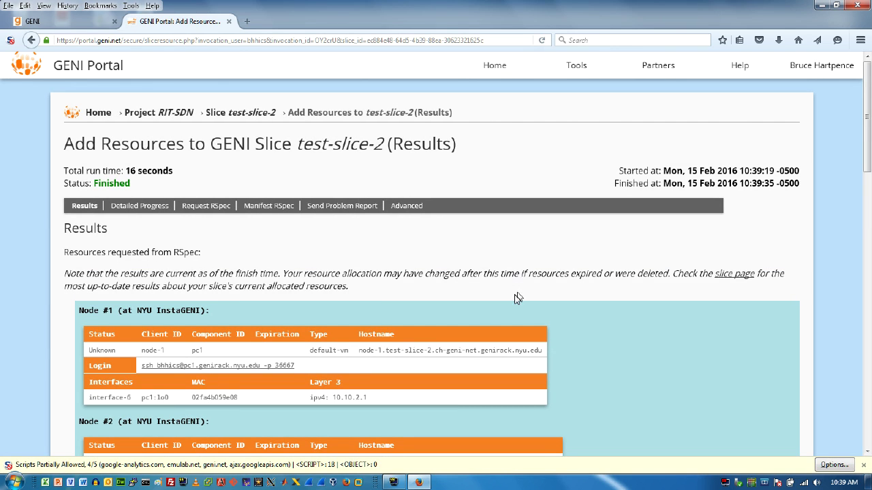
{"action": "left_click_drag", "start_coordinate": [868, 114], "coordinate": [845, 169]}
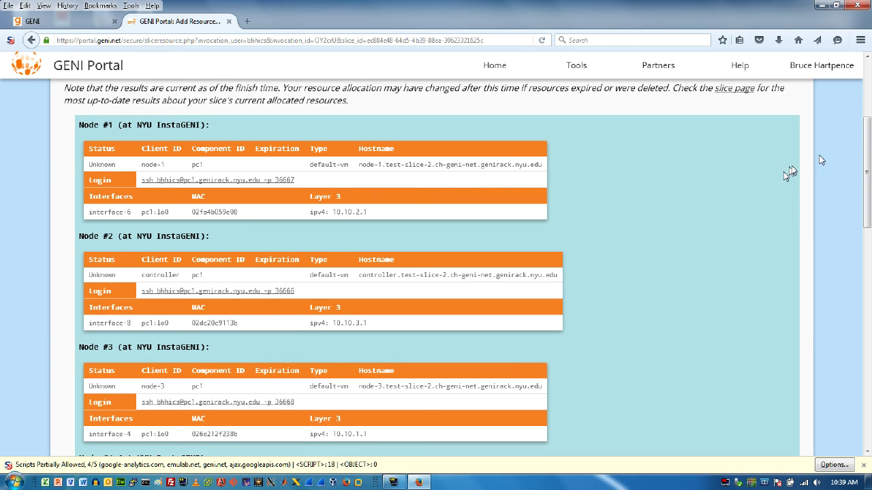
{"action": "left_click_drag", "start_coordinate": [866, 150], "coordinate": [788, 350]}
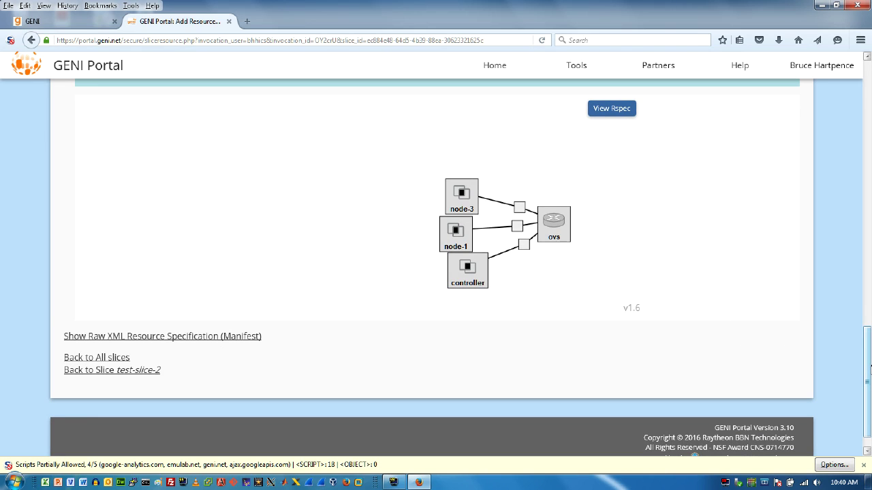
{"action": "left_click_drag", "start_coordinate": [870, 369], "coordinate": [859, 167]}
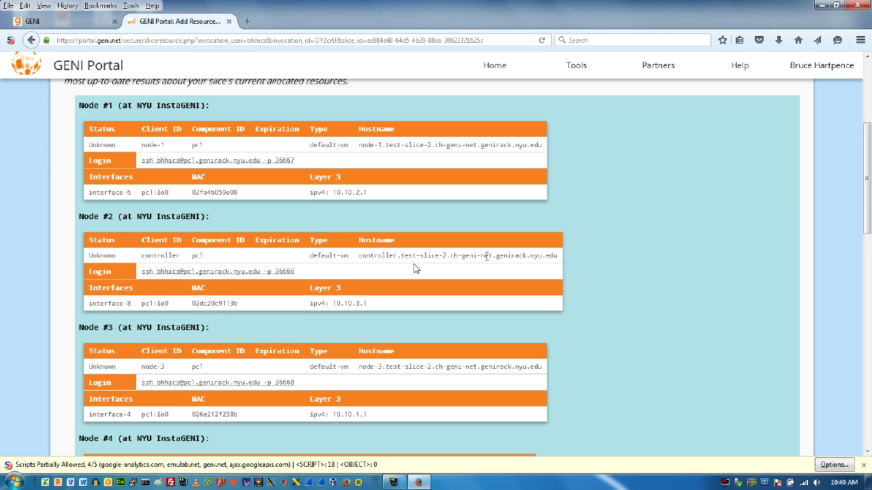
{"action": "left_click_drag", "start_coordinate": [868, 150], "coordinate": [867, 160]}
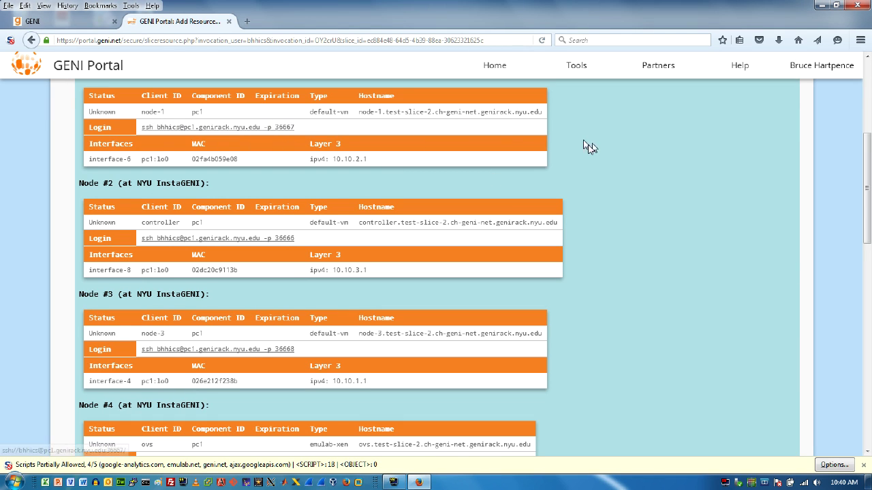
{"action": "left_click_drag", "start_coordinate": [865, 151], "coordinate": [739, 123]}
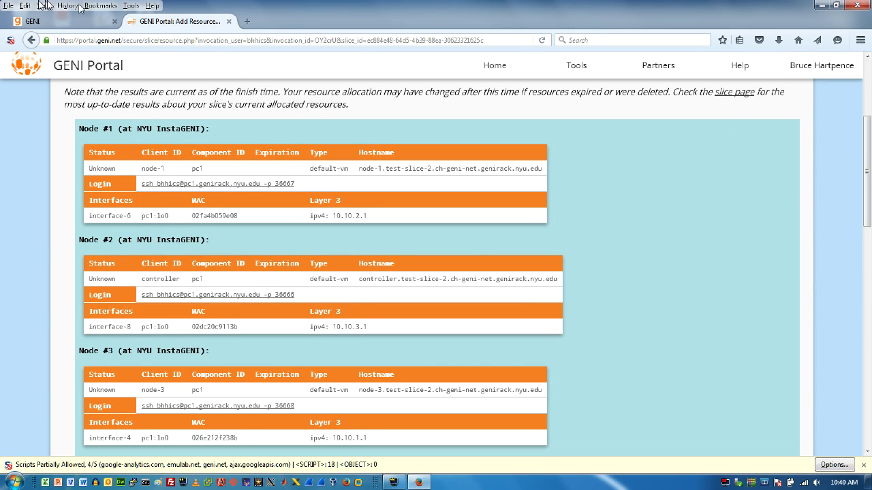
Confirm FireSSH is installed among the add-ons, then open node-1's ssh login link in a new tab.
{"action": "left_click", "coordinate": [132, 8]}
{"action": "left_click", "coordinate": [143, 29]}
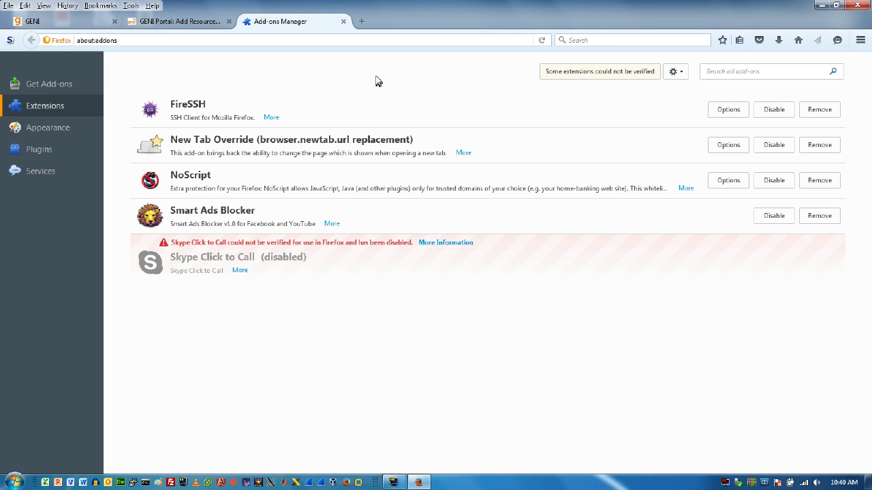
{"action": "left_click", "coordinate": [344, 22]}
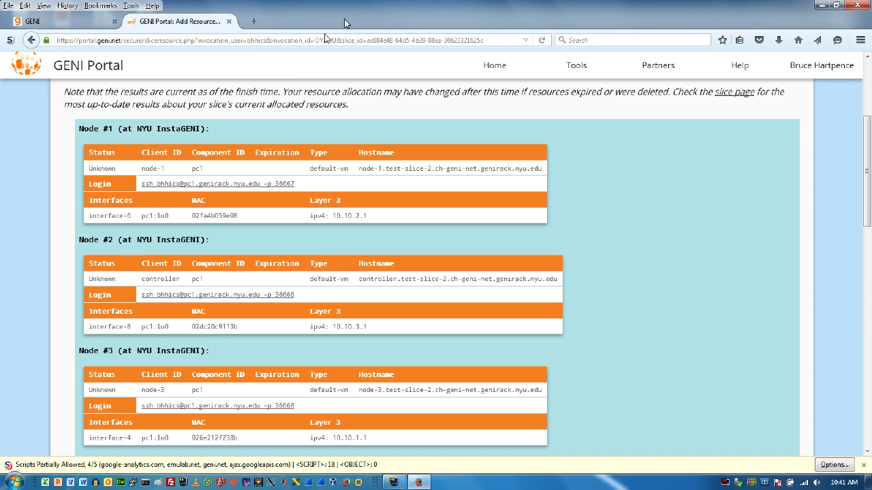
{"action": "right_click", "coordinate": [214, 186]}
{"action": "left_click", "coordinate": [253, 188]}
Switch to node-1's FireSSH tab, dismiss the login prompt unanswered, and return to the GENI results tab.
{"action": "left_click", "coordinate": [287, 21]}
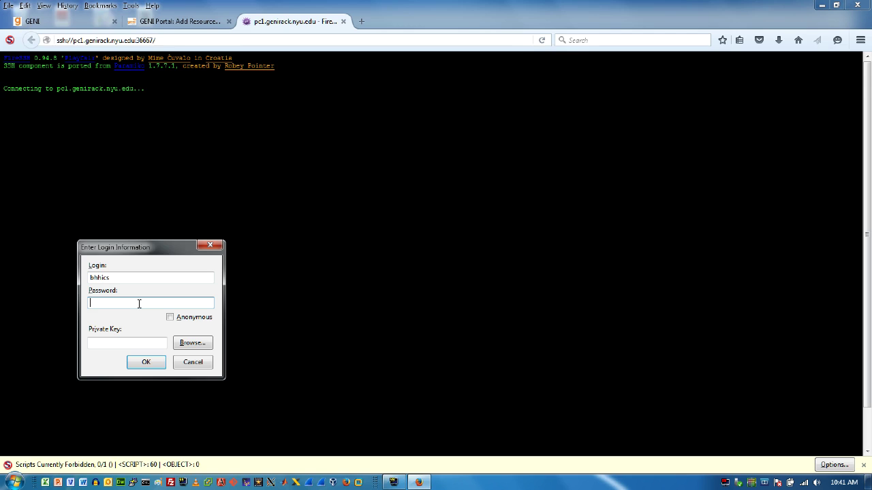
{"action": "key", "text": "Return"}
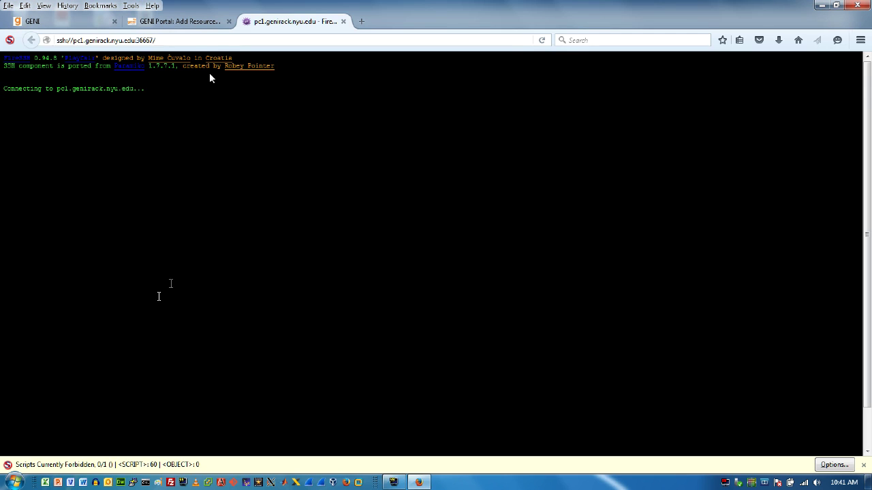
{"action": "left_click", "coordinate": [180, 21]}
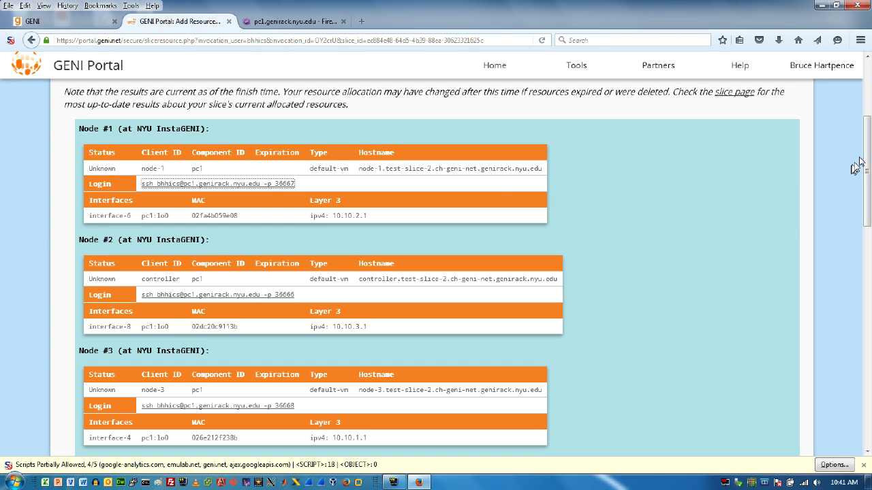
{"action": "mouse_move", "coordinate": [868, 167]}
{"action": "left_mouse_down"}
{"action": "mouse_move", "coordinate": [868, 337]}
{"action": "mouse_move", "coordinate": [854, 174]}
{"action": "left_mouse_up"}
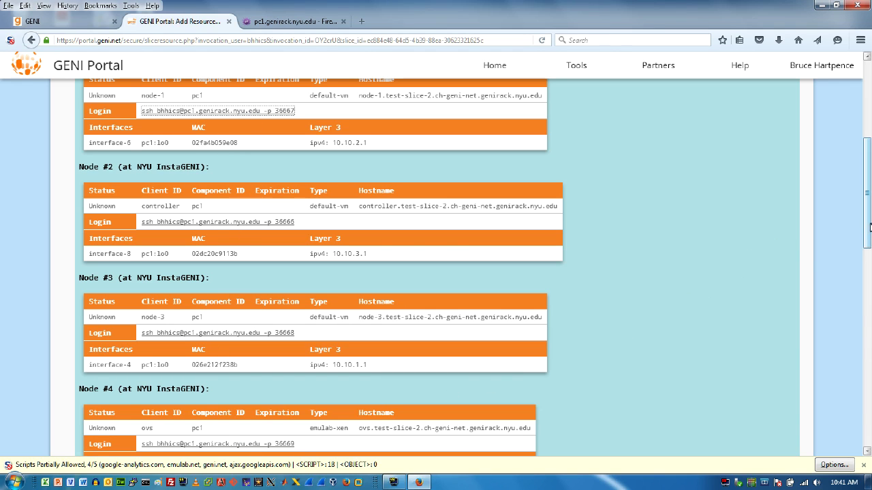
{"action": "left_click_drag", "start_coordinate": [868, 232], "coordinate": [866, 266]}
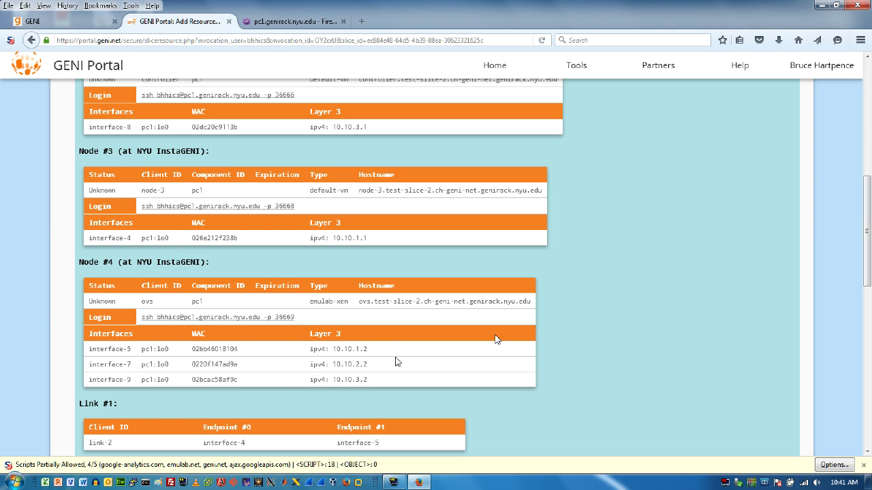
{"action": "left_click_drag", "start_coordinate": [868, 209], "coordinate": [866, 355]}
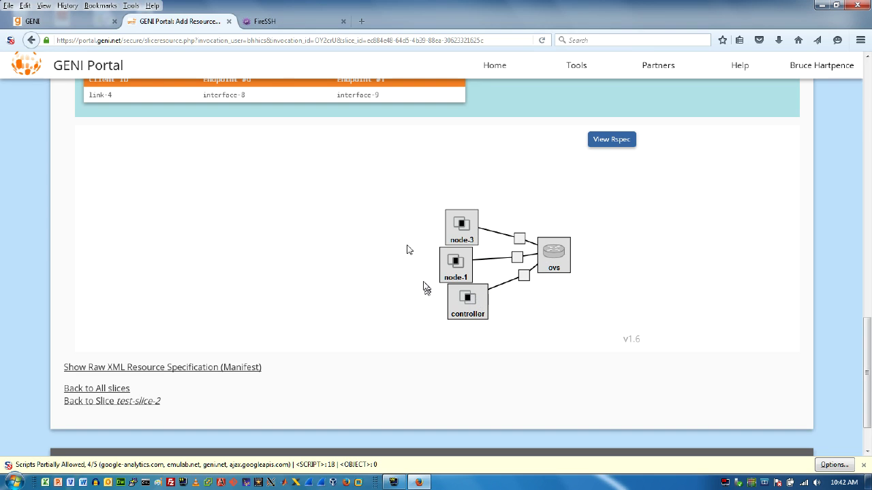
{"action": "left_click_drag", "start_coordinate": [869, 327], "coordinate": [867, 176]}
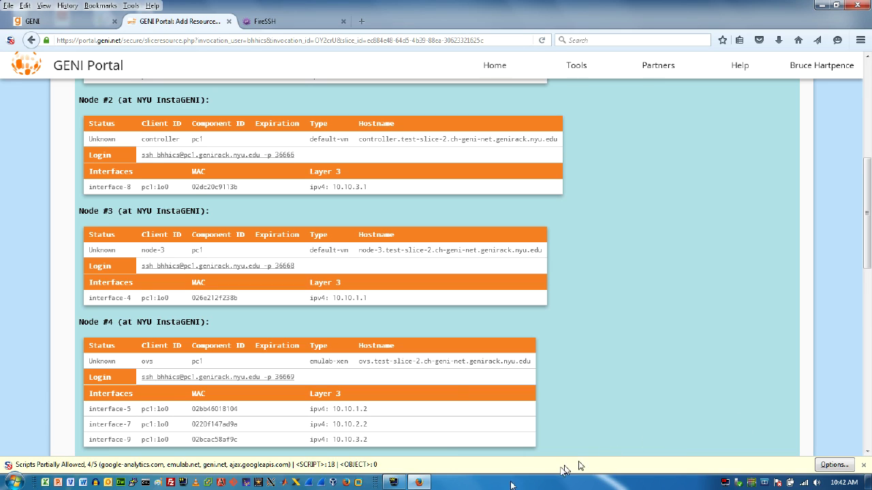
{"action": "mouse_move", "coordinate": [394, 483]}
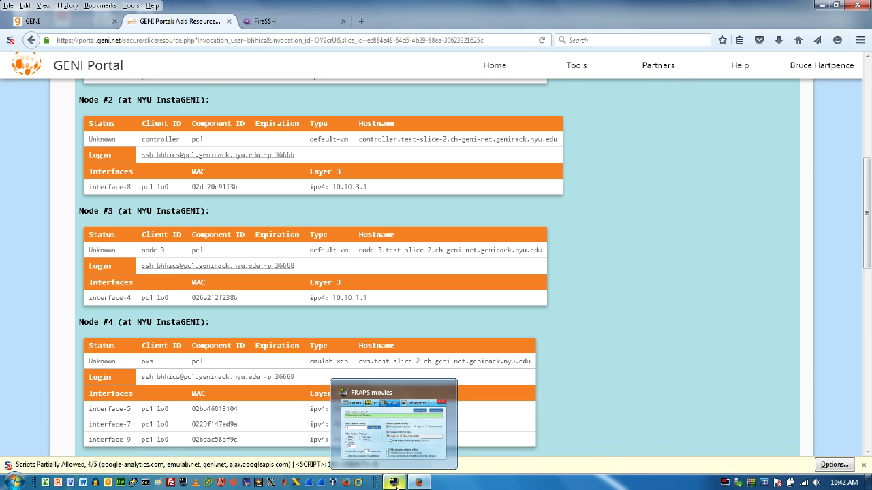